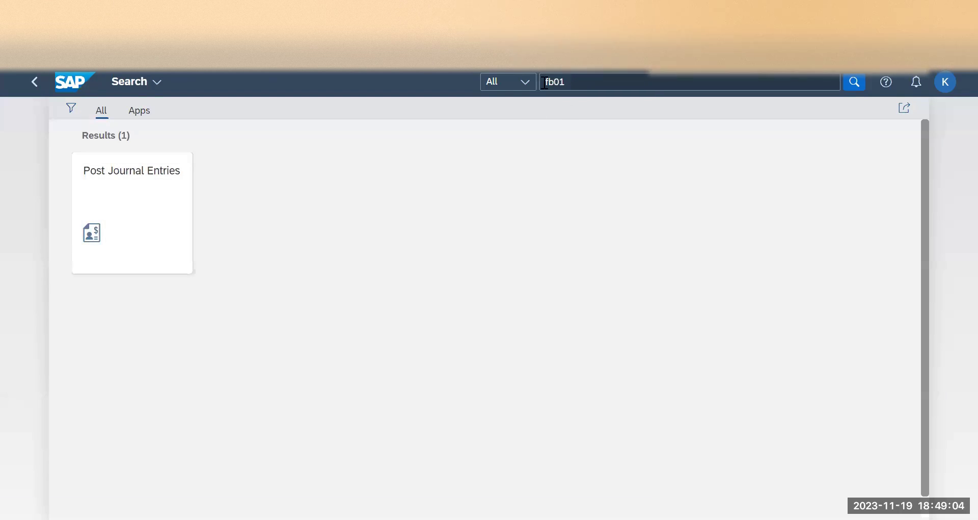
Open the Post Journal Entries app
key("Return")
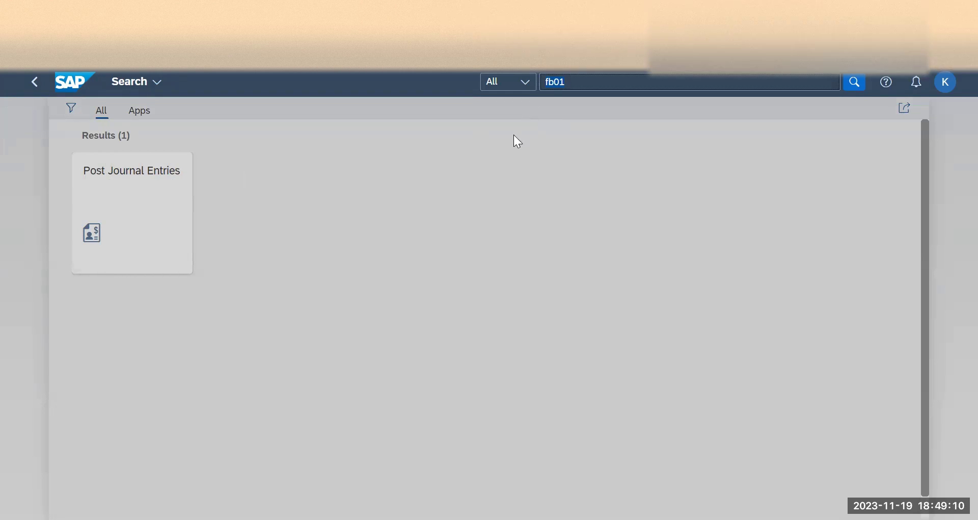
left_click(128, 175)
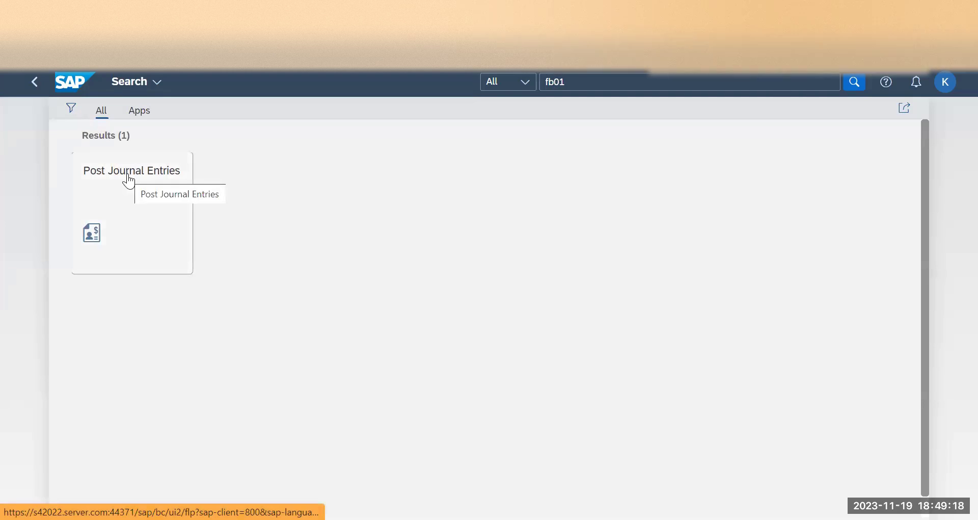
left_click(129, 179)
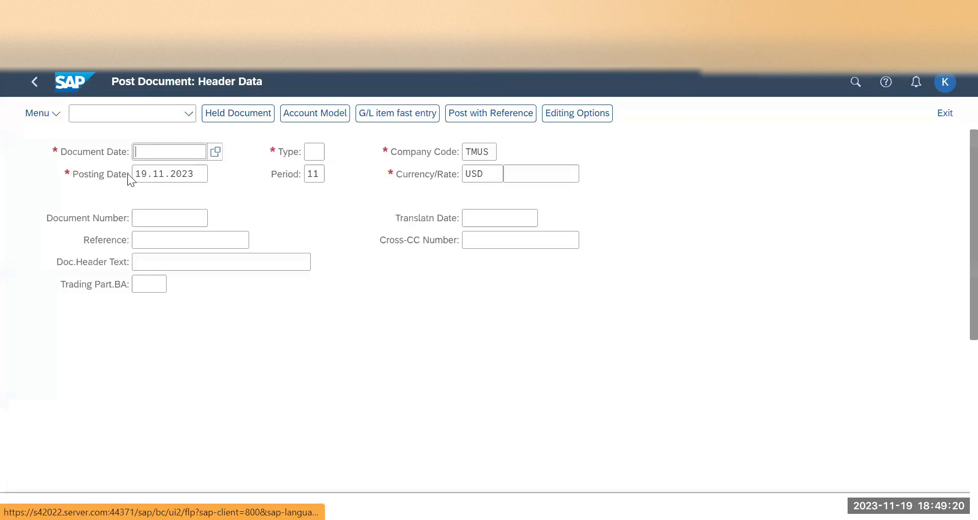
Set the document date to 19.11.2023 and the document type to SA (G/L Account Document)
left_click_drag(197, 174, 135, 173)
key("ctrl+c")
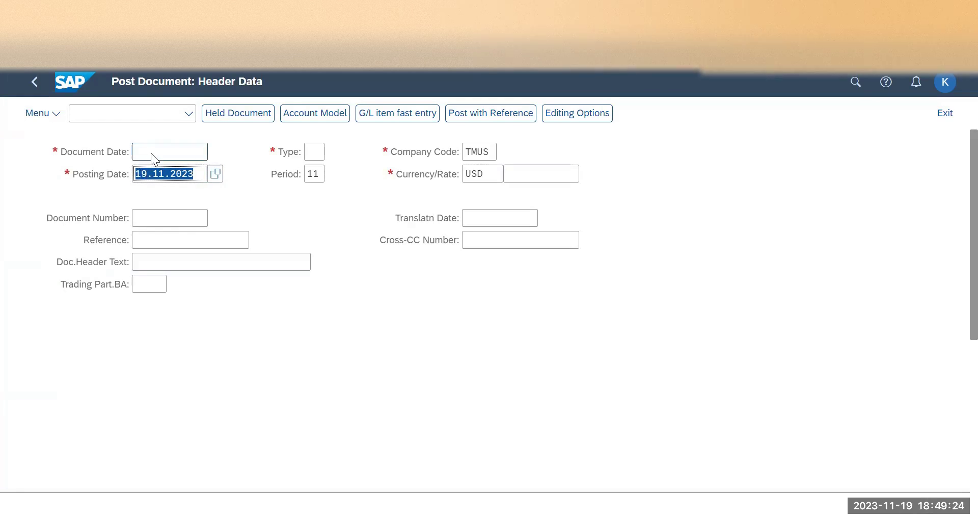
left_click(150, 154)
key("ctrl+v")
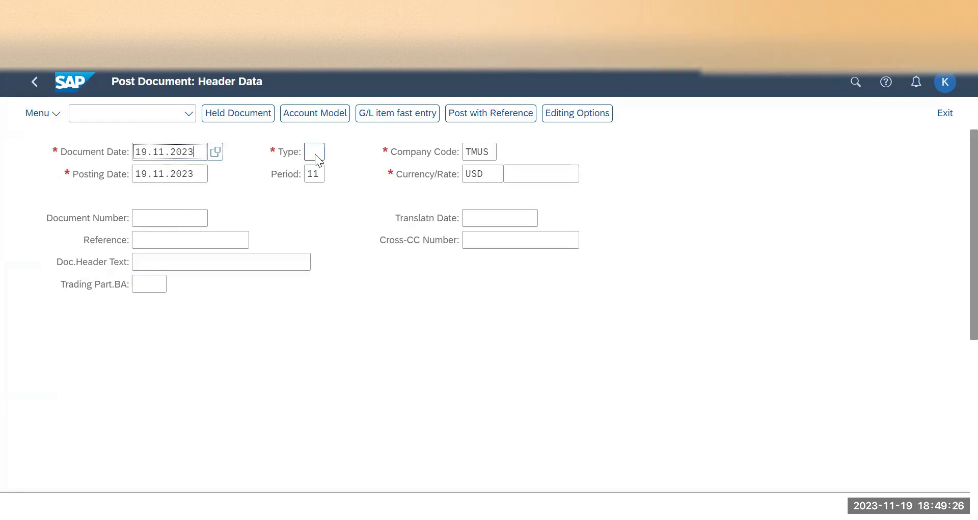
left_click(314, 153)
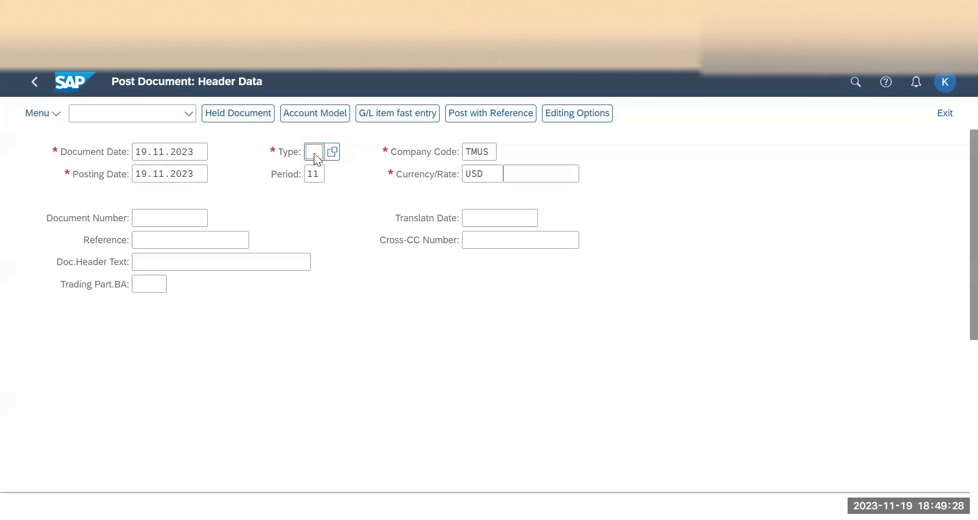
type("SA")
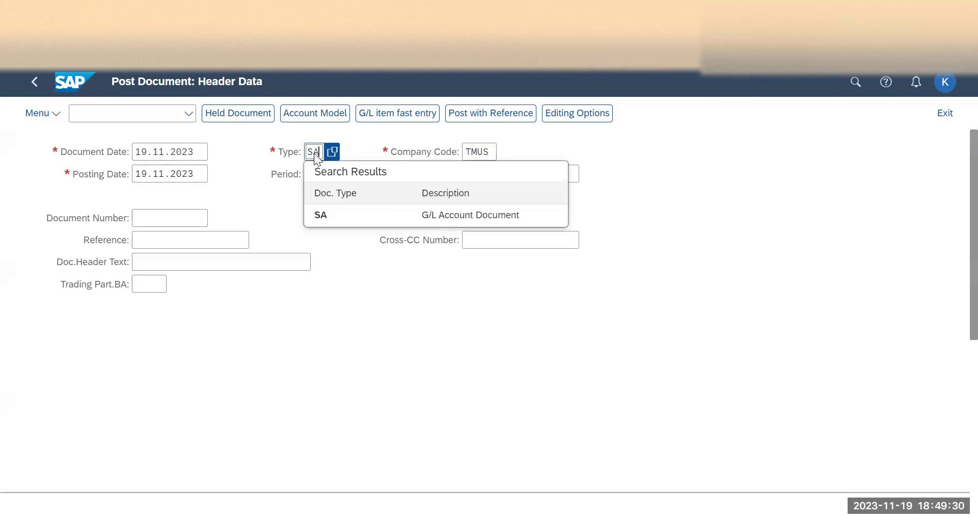
left_click(323, 219)
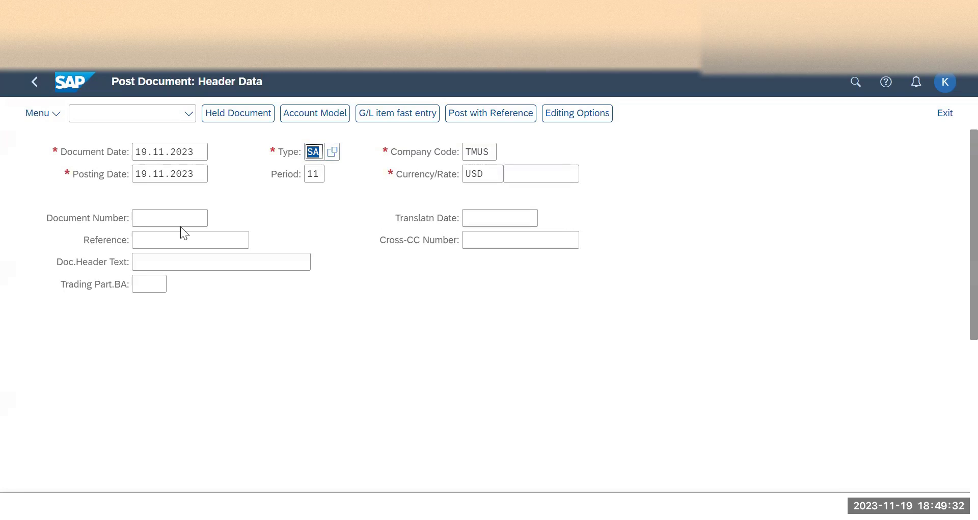
Enter 'Loan Amount' as both the reference and the document header text
left_click(165, 239)
type("Loan Amo")
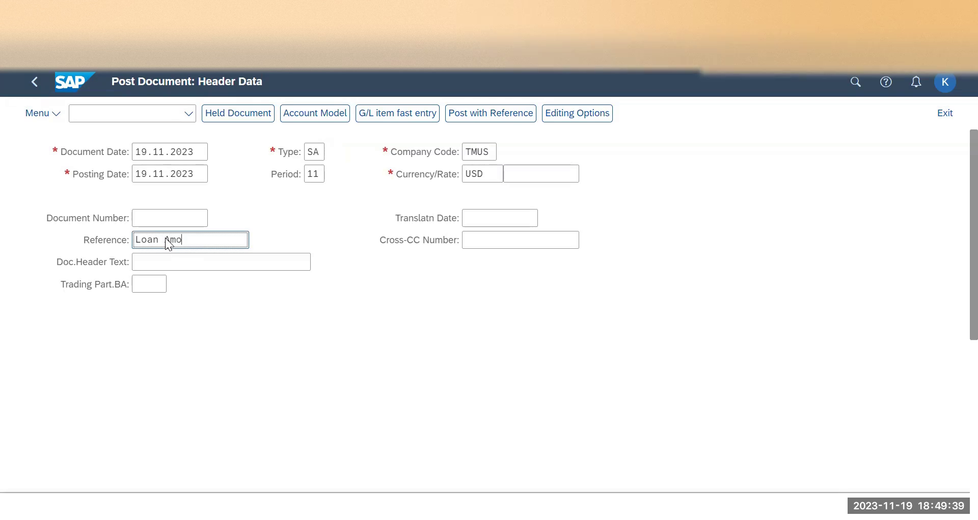
type("unt")
left_click_drag(197, 237, 113, 236)
left_click(201, 264)
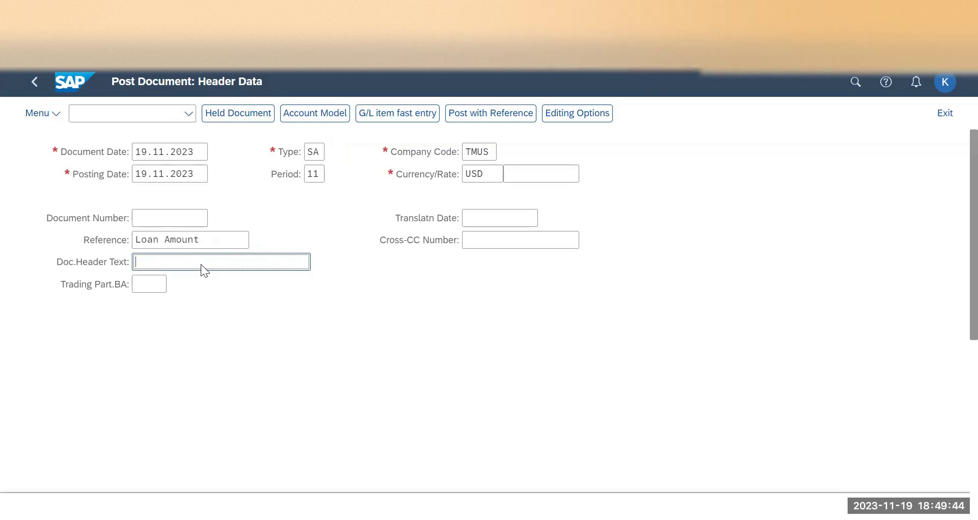
type("Loan Amount")
Give the first line item debit posting key 40
scroll(241, 270, "down", 5)
scroll(236, 299, "down", 1)
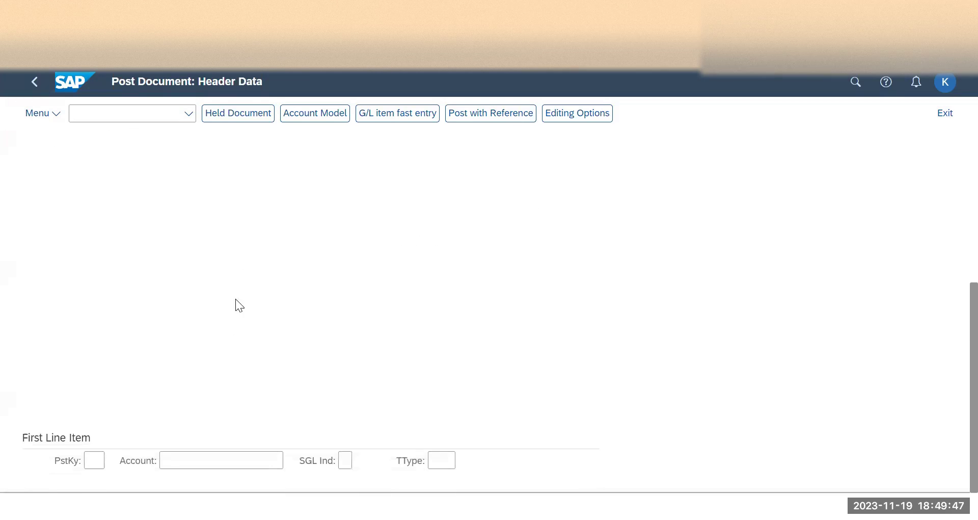
left_click(98, 460)
type("40")
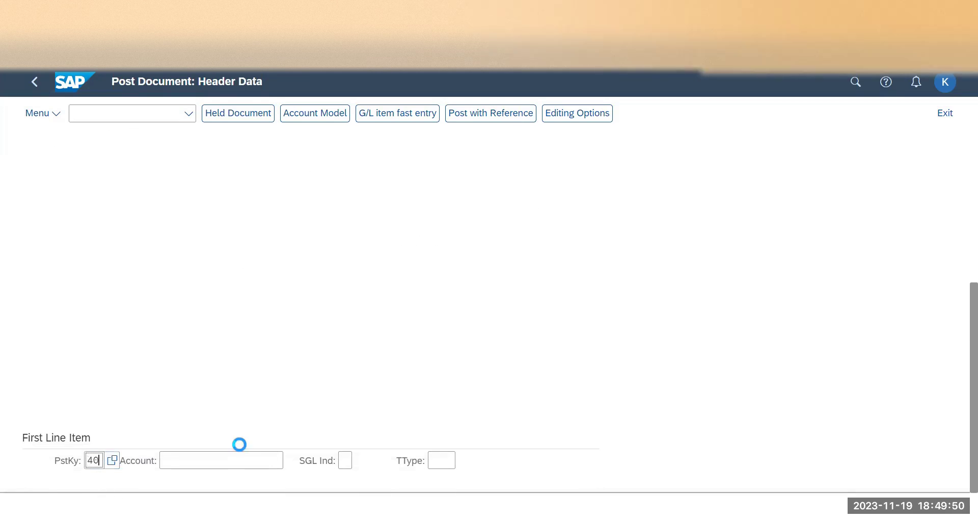
key("Tab")
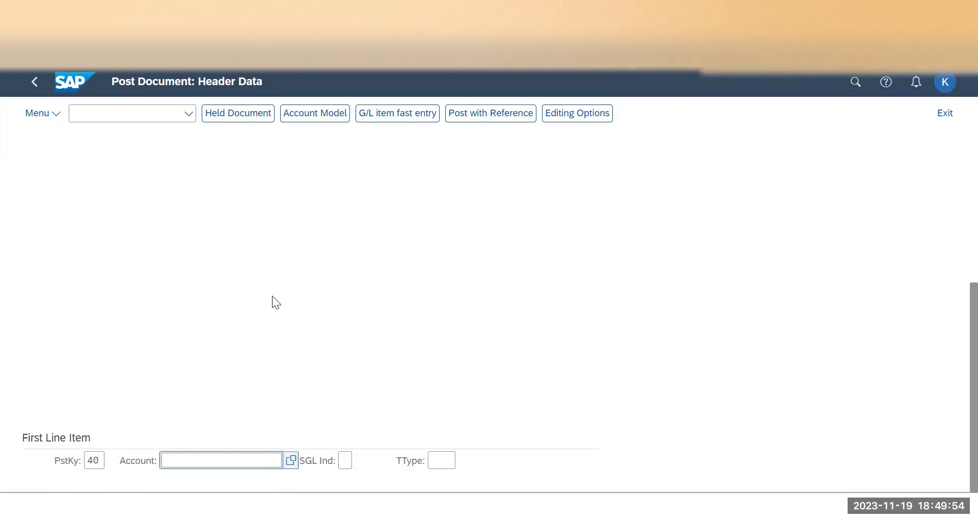
key("F4")
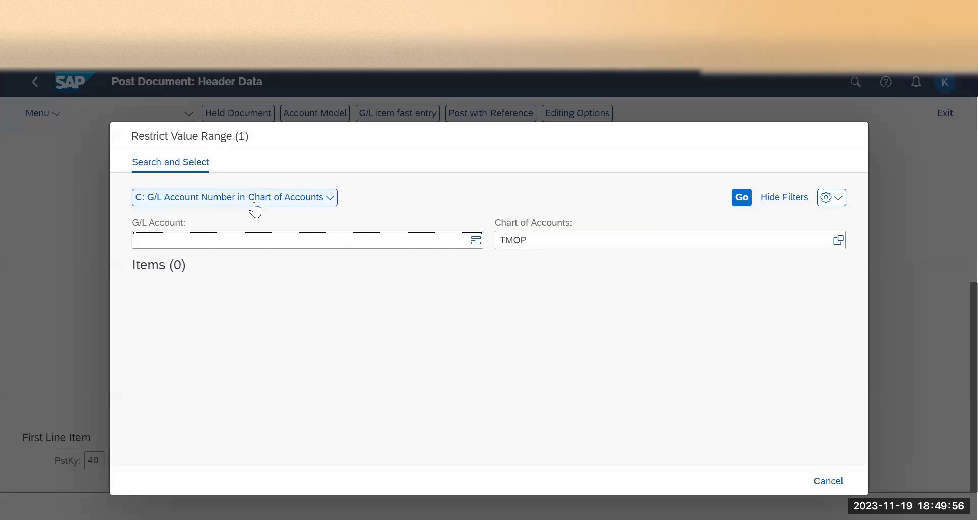
left_click(322, 202)
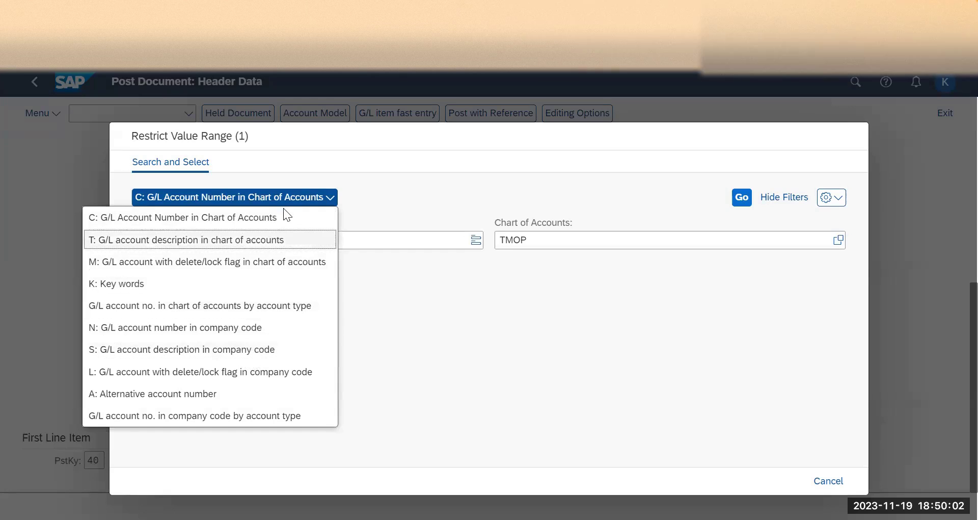
left_click(239, 350)
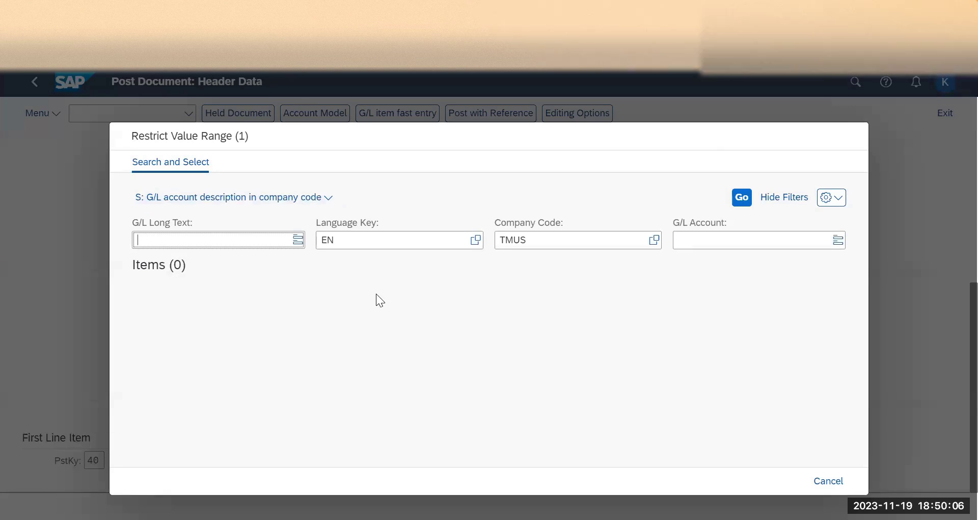
left_click(742, 199)
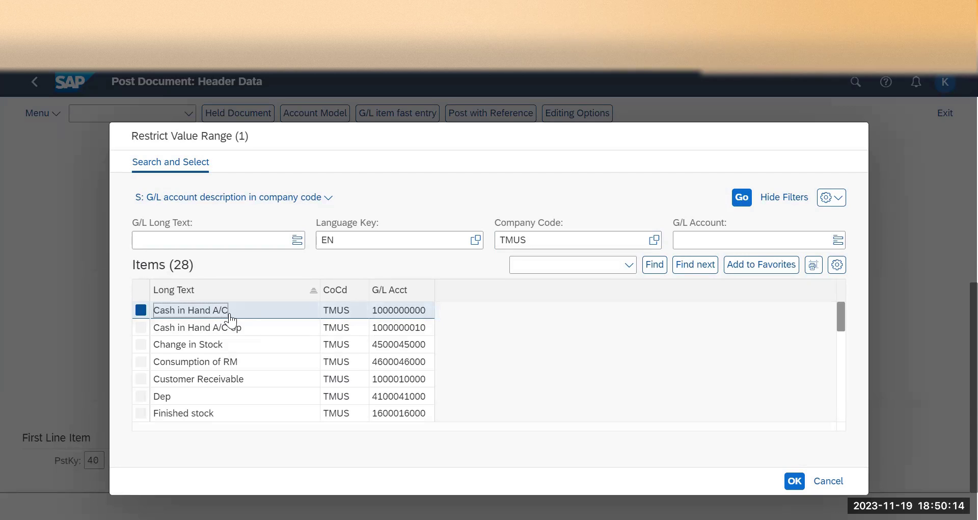
left_click(230, 313)
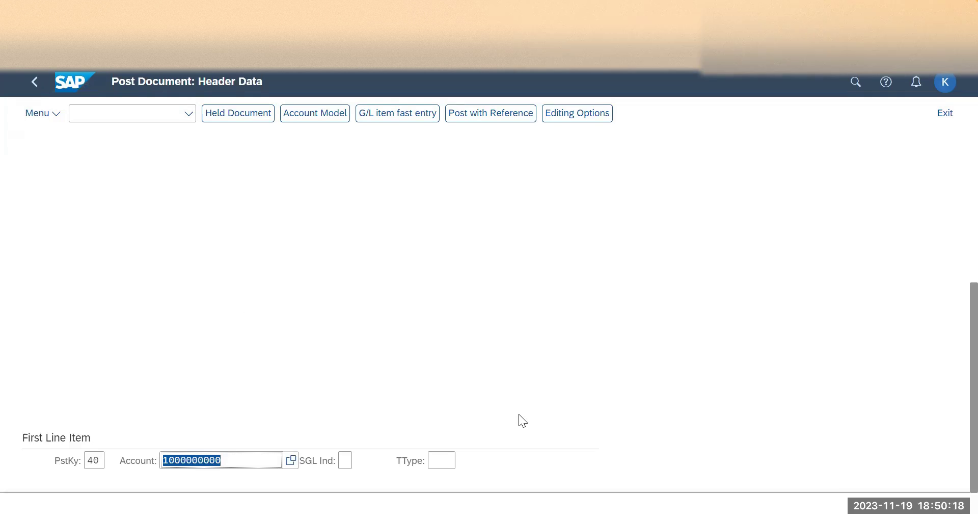
scroll(519, 415, "up", 5)
scroll(519, 414, "down", 5)
Enter the Cash in Hand debit amount of 20000 USD
key("Return")
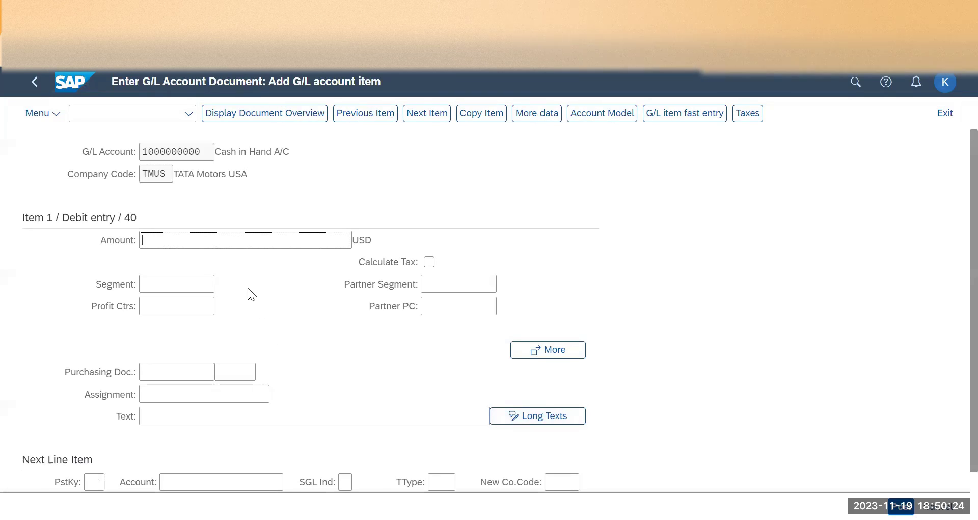
scroll(211, 273, "down", 1)
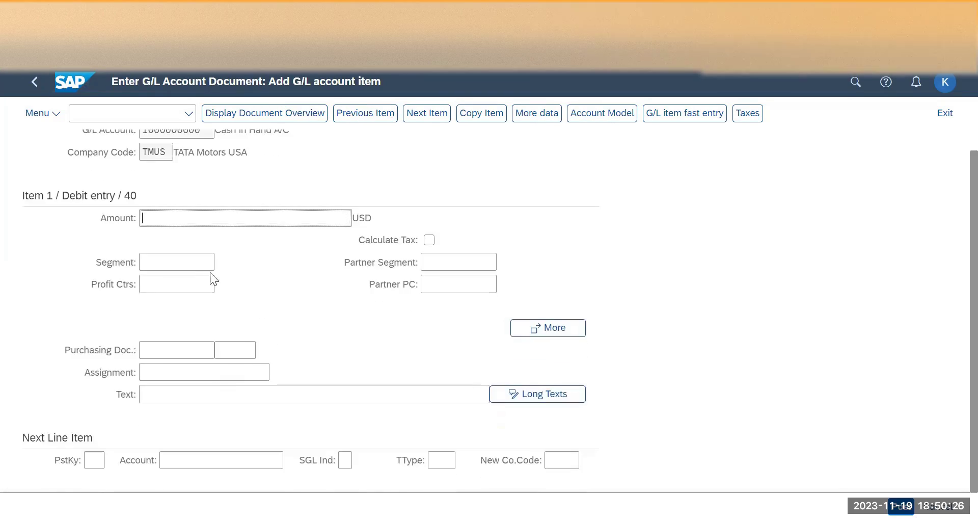
left_click(184, 221)
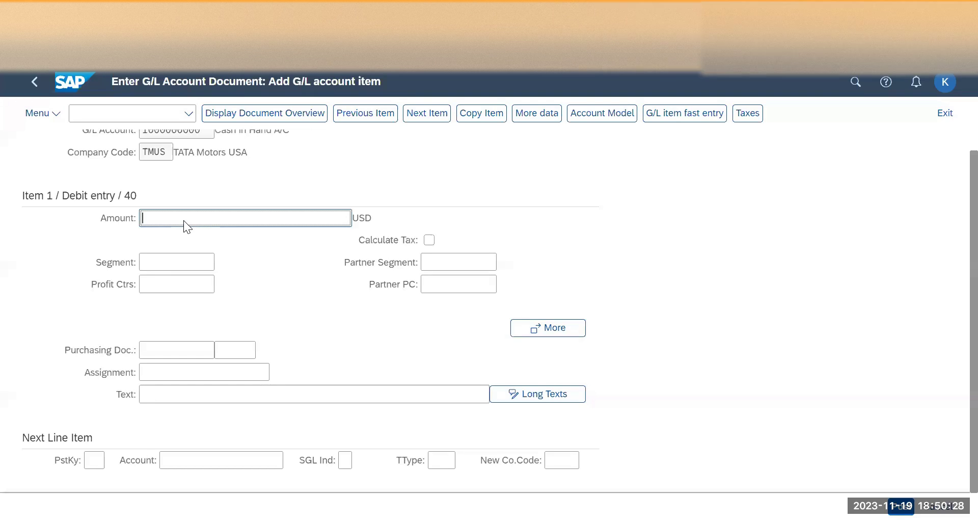
type("20000")
Start the next line item with credit posting key 50, leaving its account blank
left_click(93, 461)
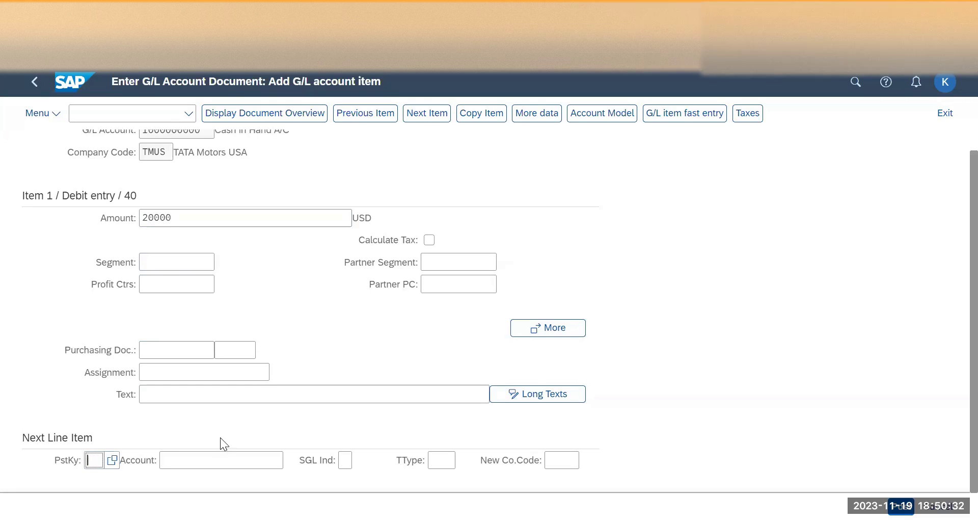
type("50")
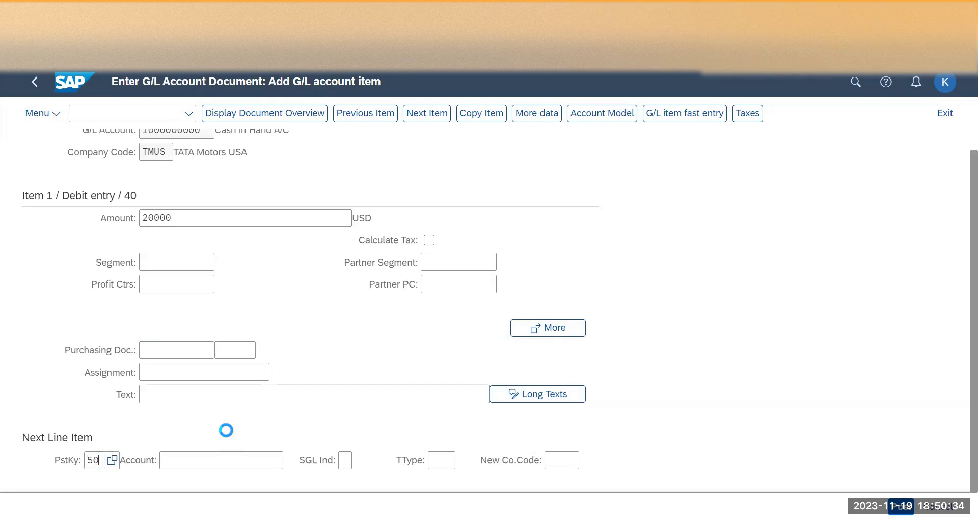
left_click(222, 463)
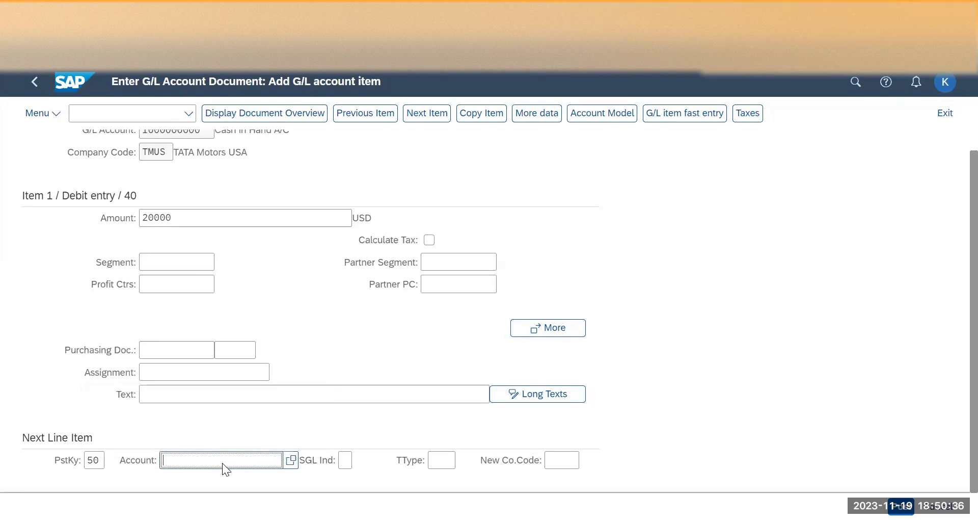
type("loa")
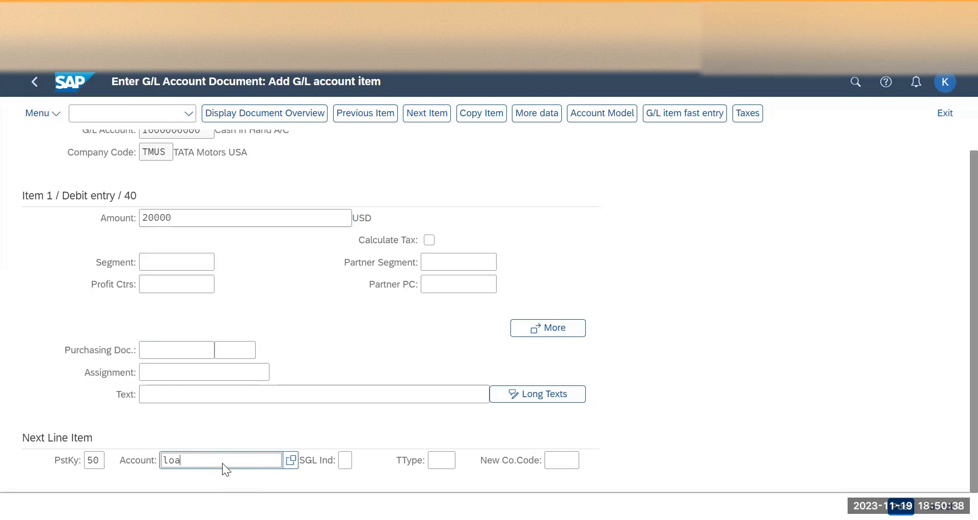
key("BackSpace")
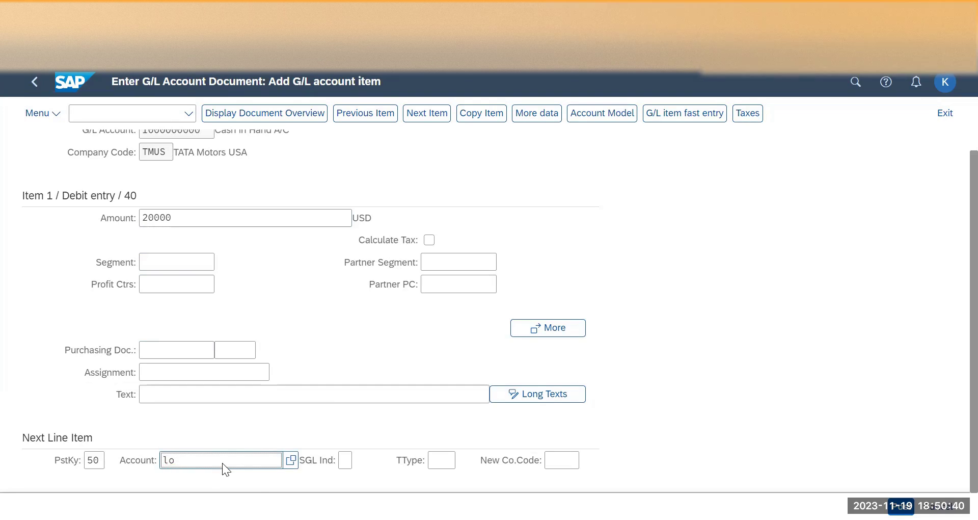
key("BackSpace")
key("BackSpace")
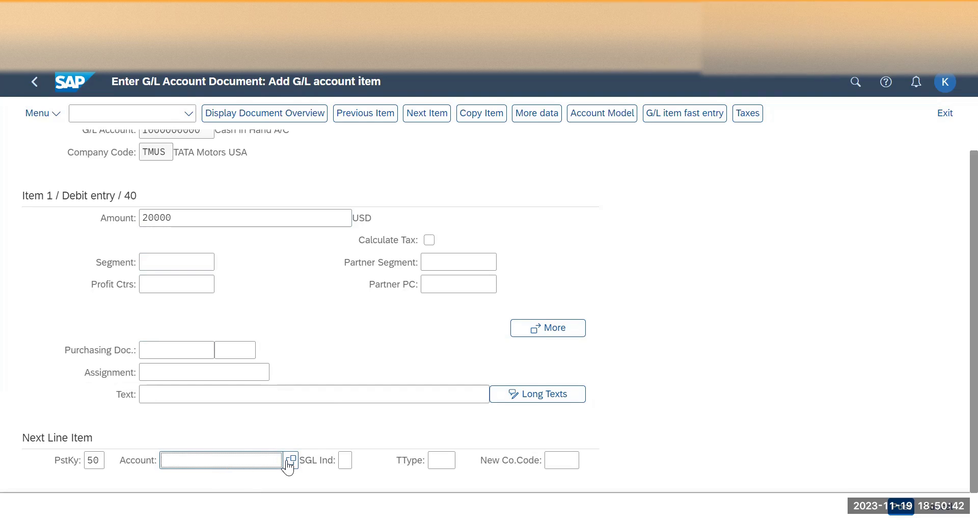
left_click(290, 460)
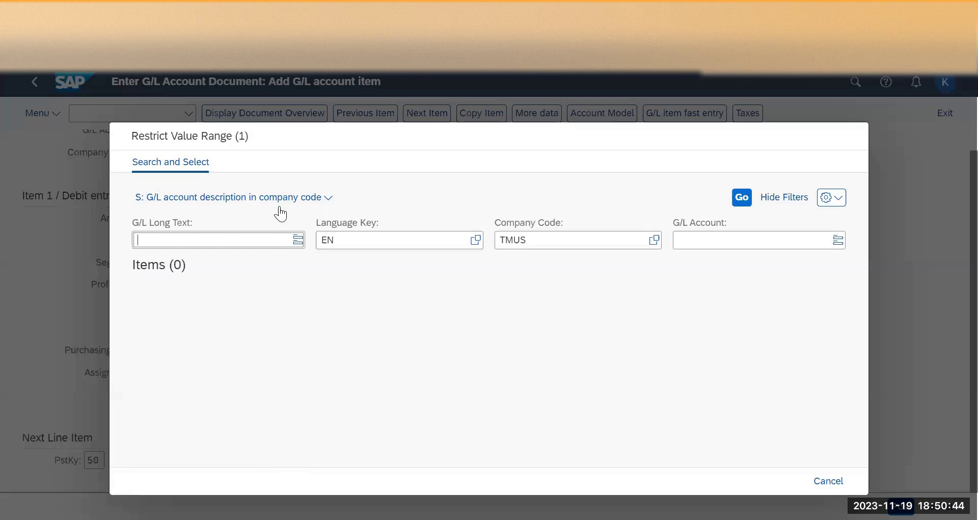
left_click(734, 202)
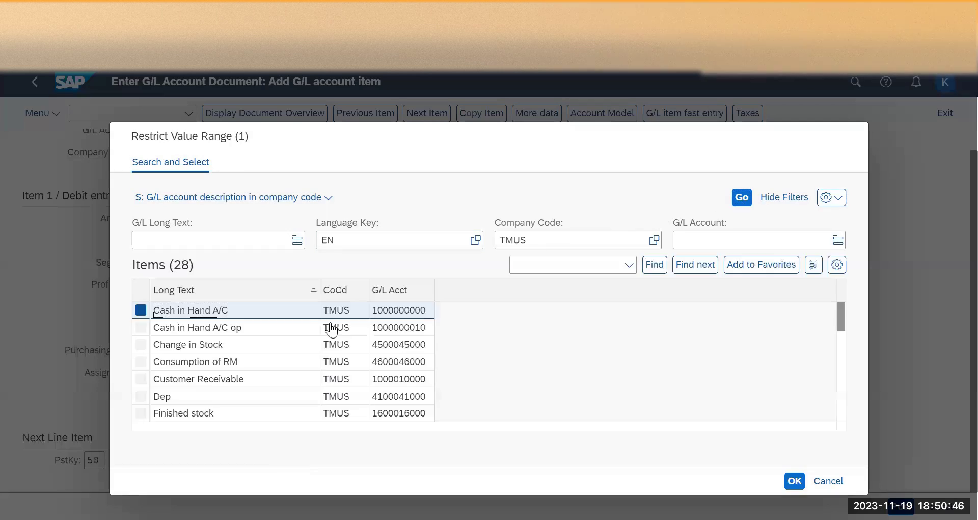
scroll(202, 375, "down", 1)
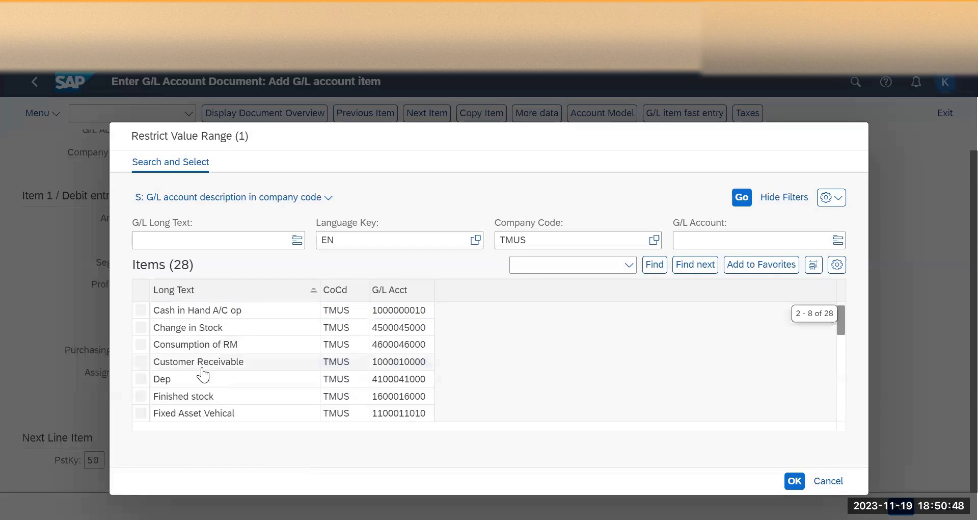
scroll(202, 374, "down", 3)
scroll(203, 375, "down", 3)
scroll(203, 375, "down", 3)
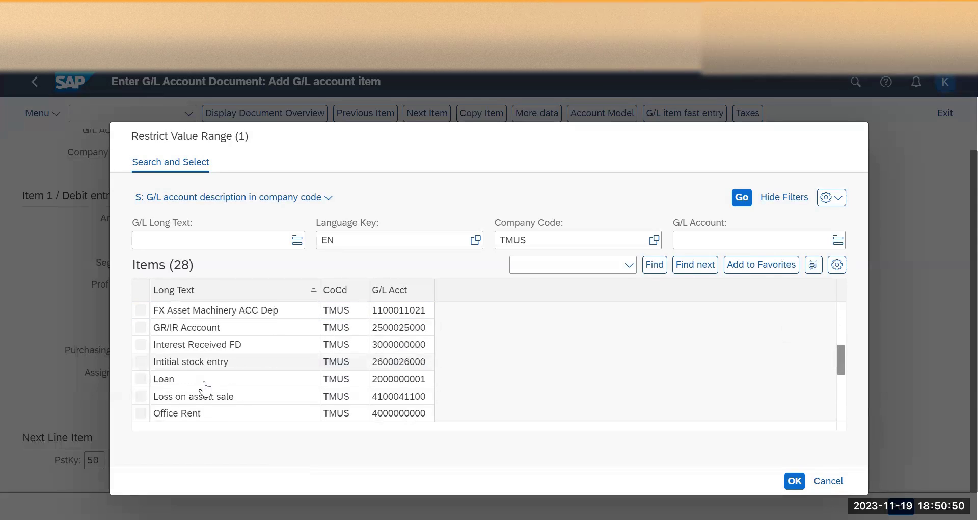
double_click(202, 379)
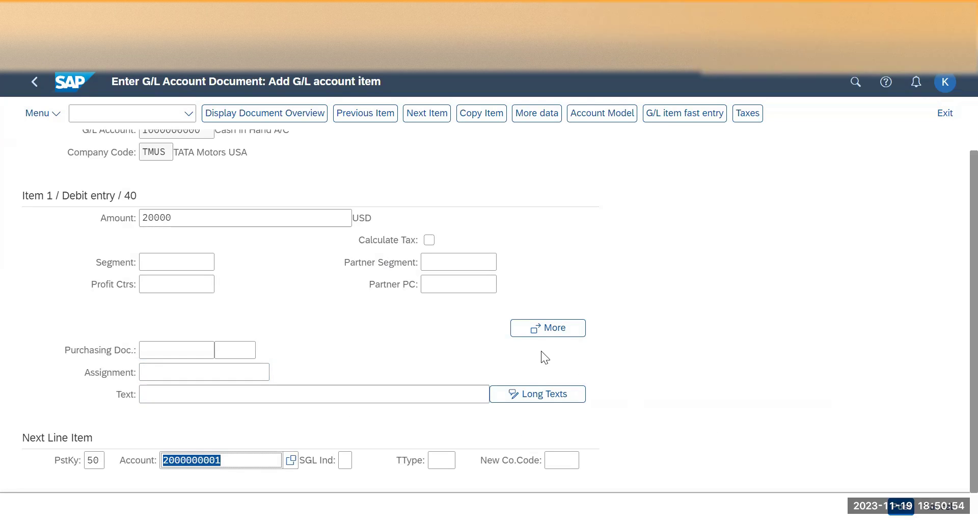
Enter 10000 USD as the Loan credit item's amount
key("Return")
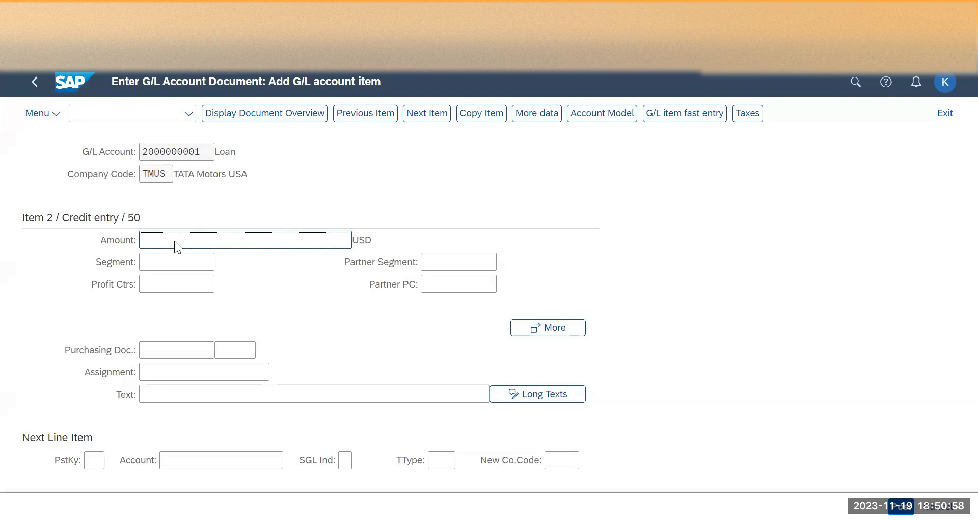
type("100")
type("00")
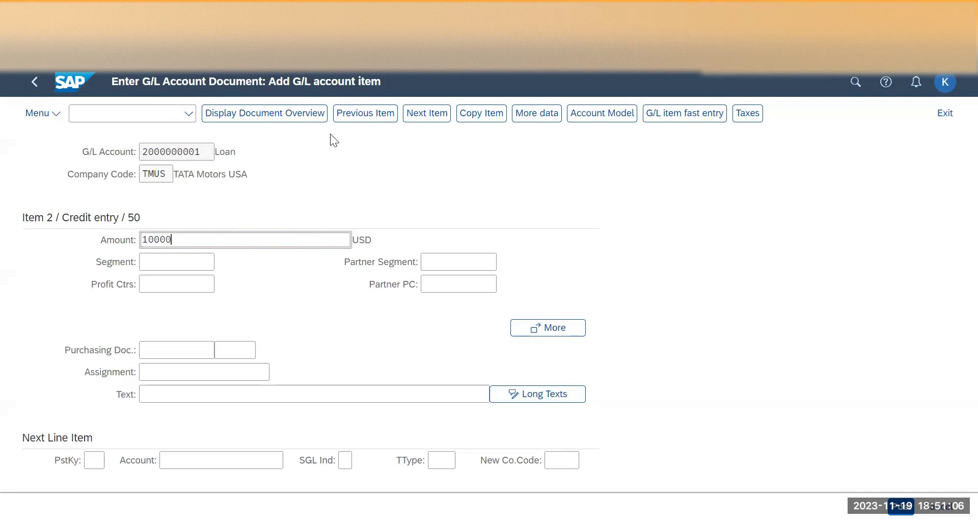
Review the overview totals of 20,000 debit and 10,000 credit, then choose other line items
left_click(293, 124)
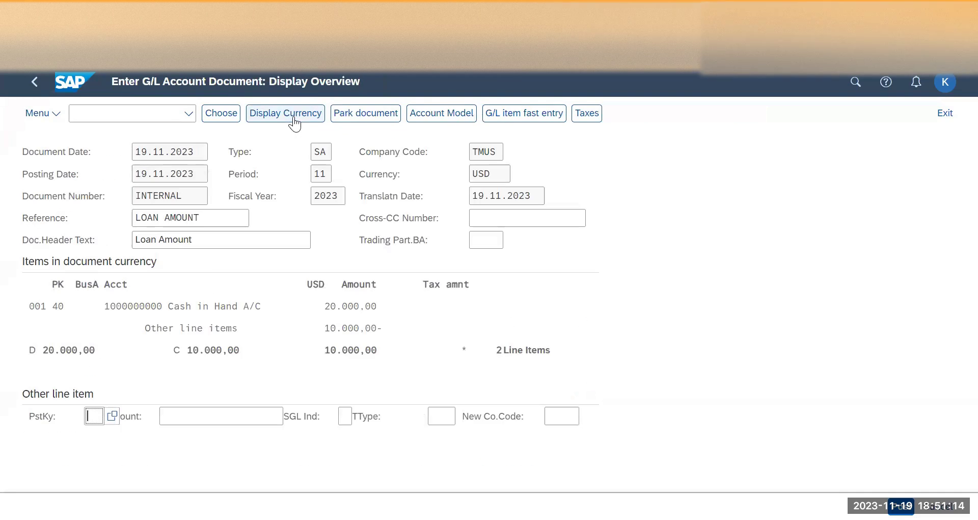
left_click(345, 330)
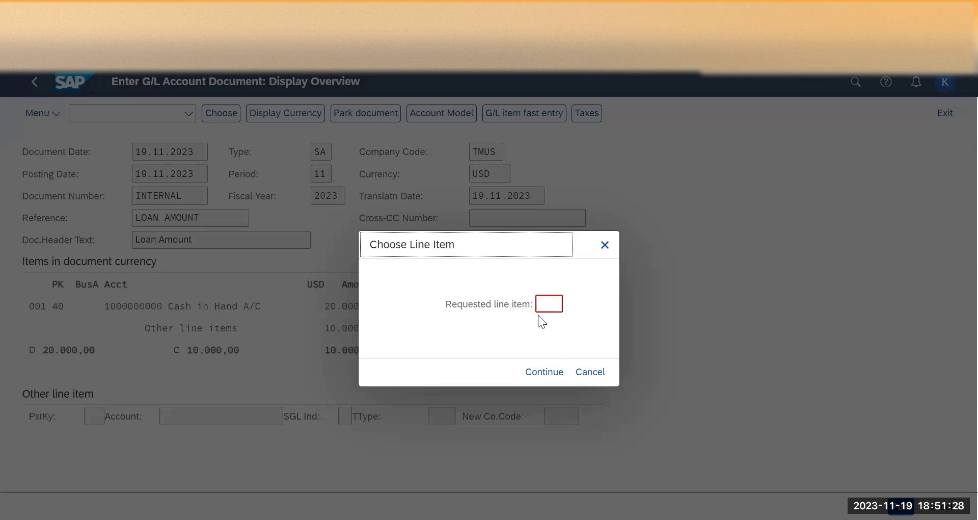
Open line item 2 and let its amount balance automatically to 20,000 USD using *
left_click(556, 305)
type("2")
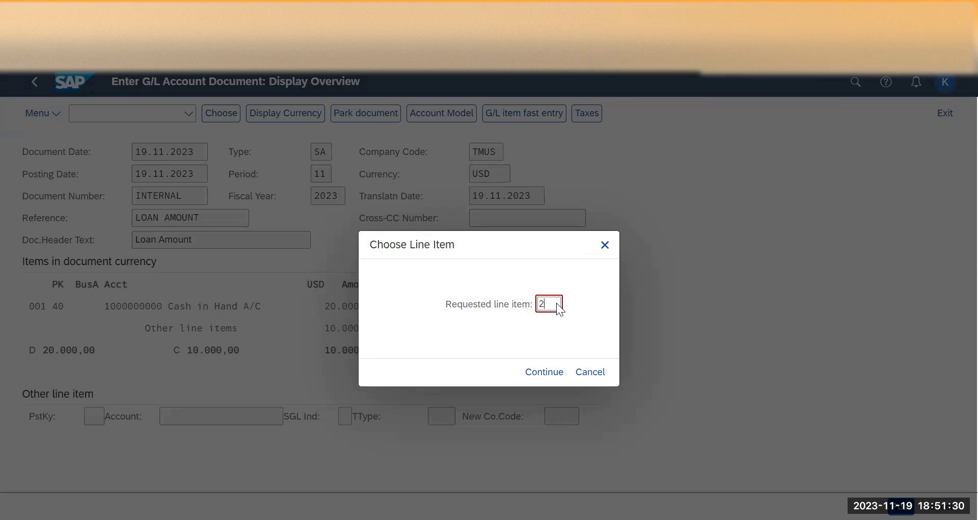
key("Return")
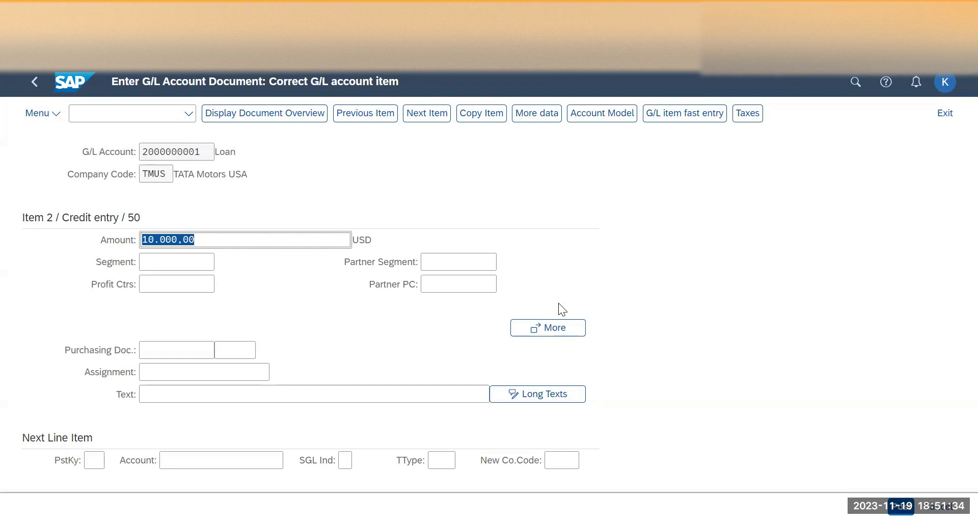
type("20000")
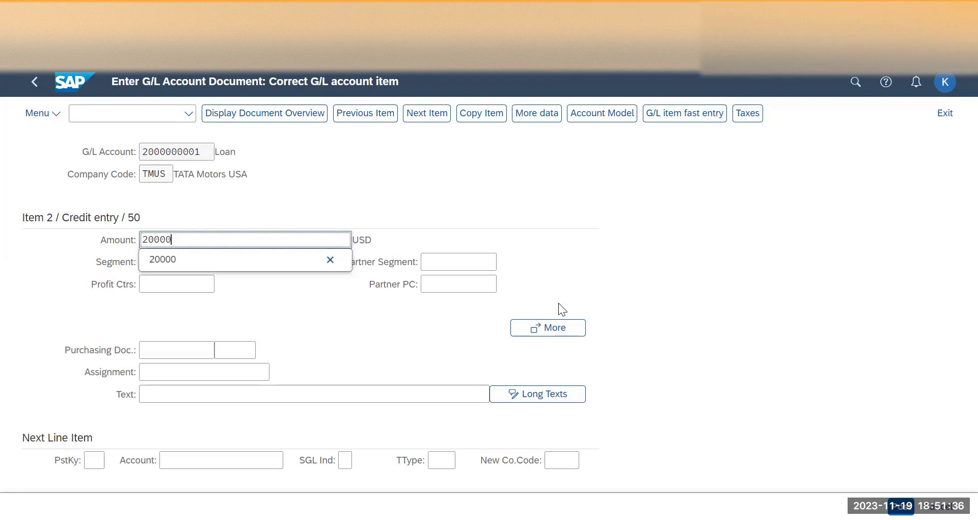
key("BackSpace")
key("BackSpace")
key("BackSpace")
key("BackSpace")
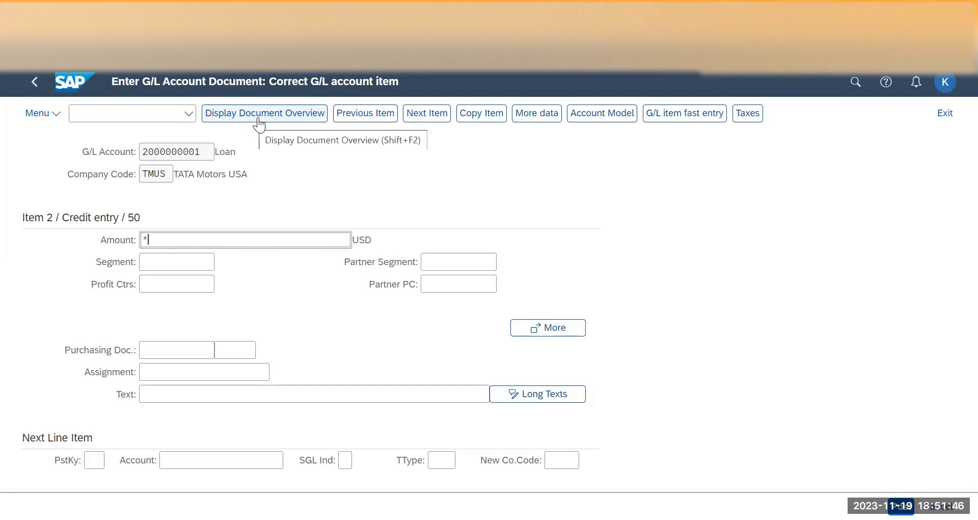
key("Return")
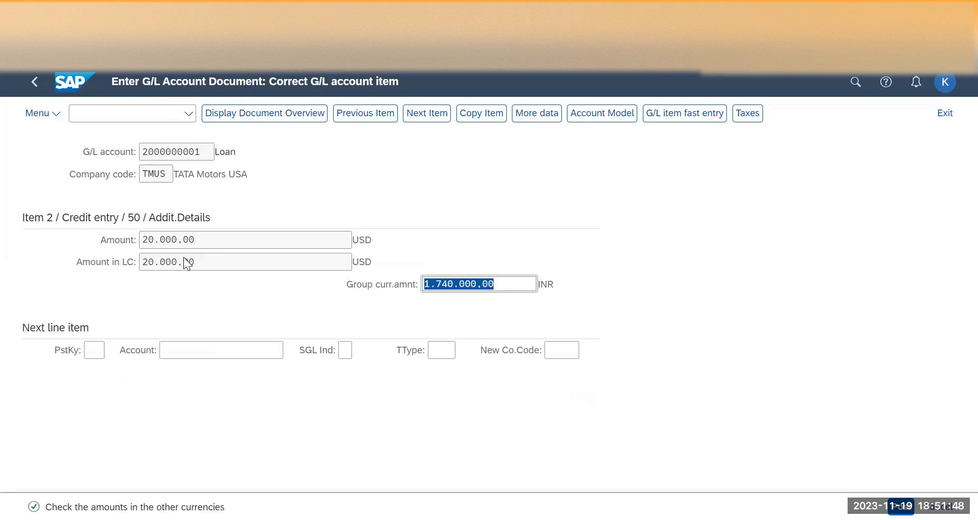
Display the document overview confirming 20,000 USD debit and credit with zero difference
left_click(245, 115)
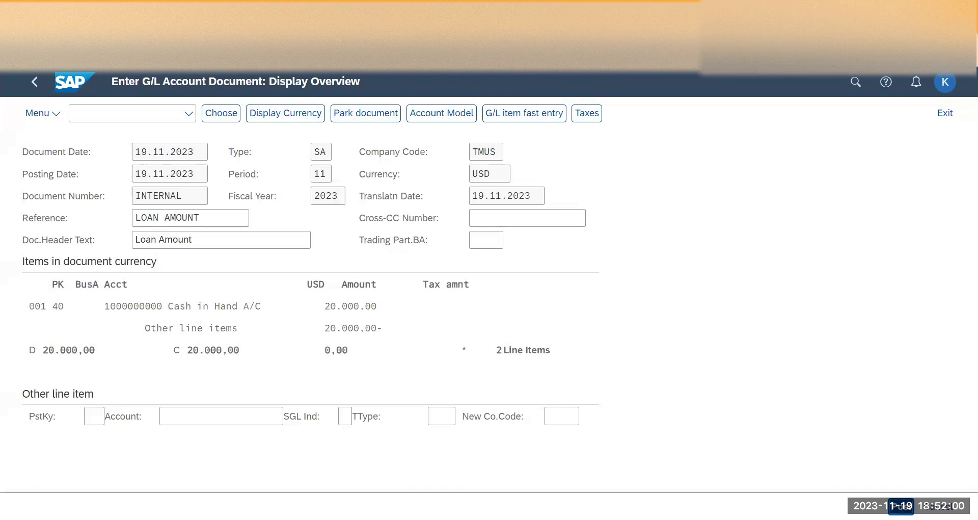
Post the journal entry as document 100000007 and select the new document number
key("ctrl+s")
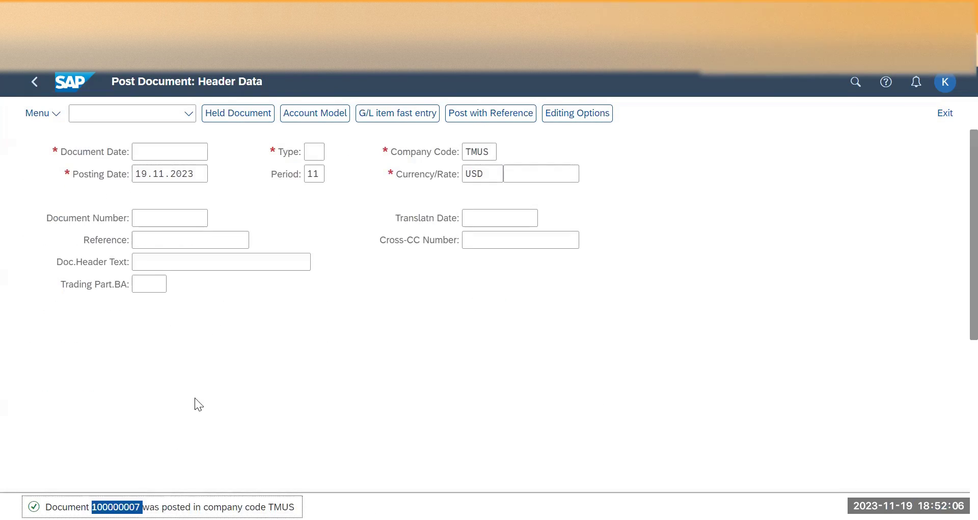
double_click(117, 507)
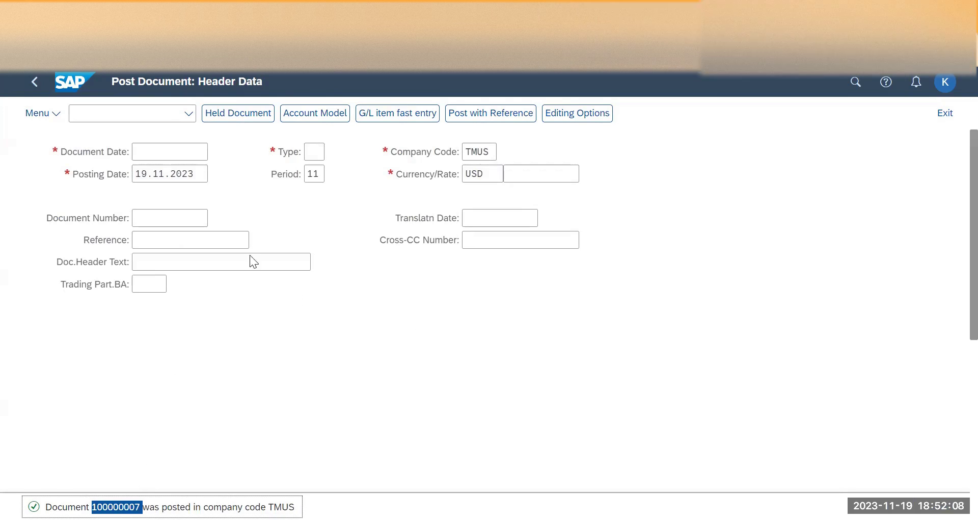